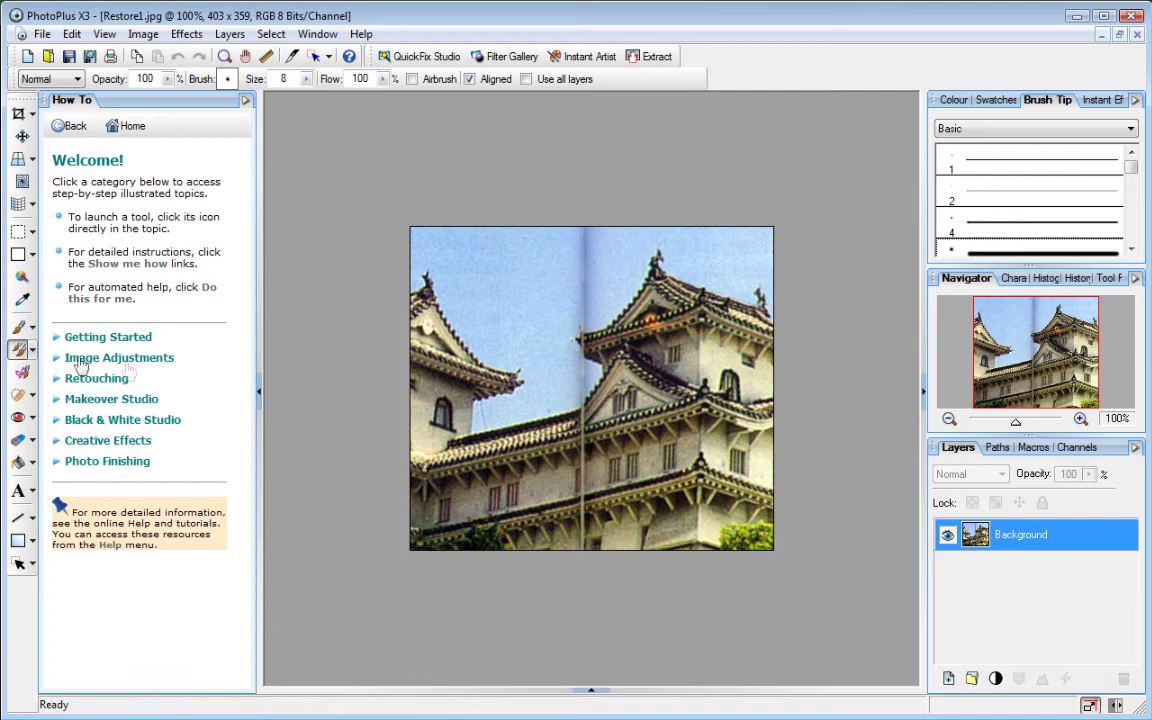
Pick the 64-pixel brush tip and switch off Aligned sampling for the clone brush
{"action": "left_click_drag", "start_coordinate": [1133, 170], "coordinate": [1133, 195]}
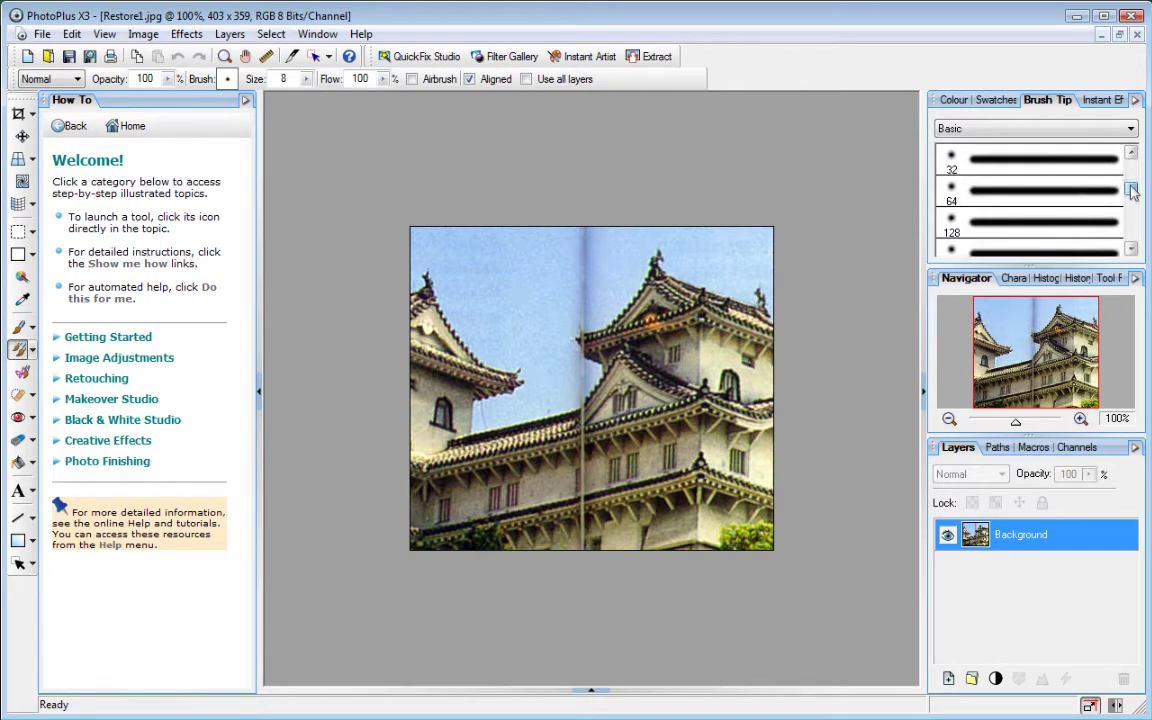
{"action": "left_click", "coordinate": [1052, 168]}
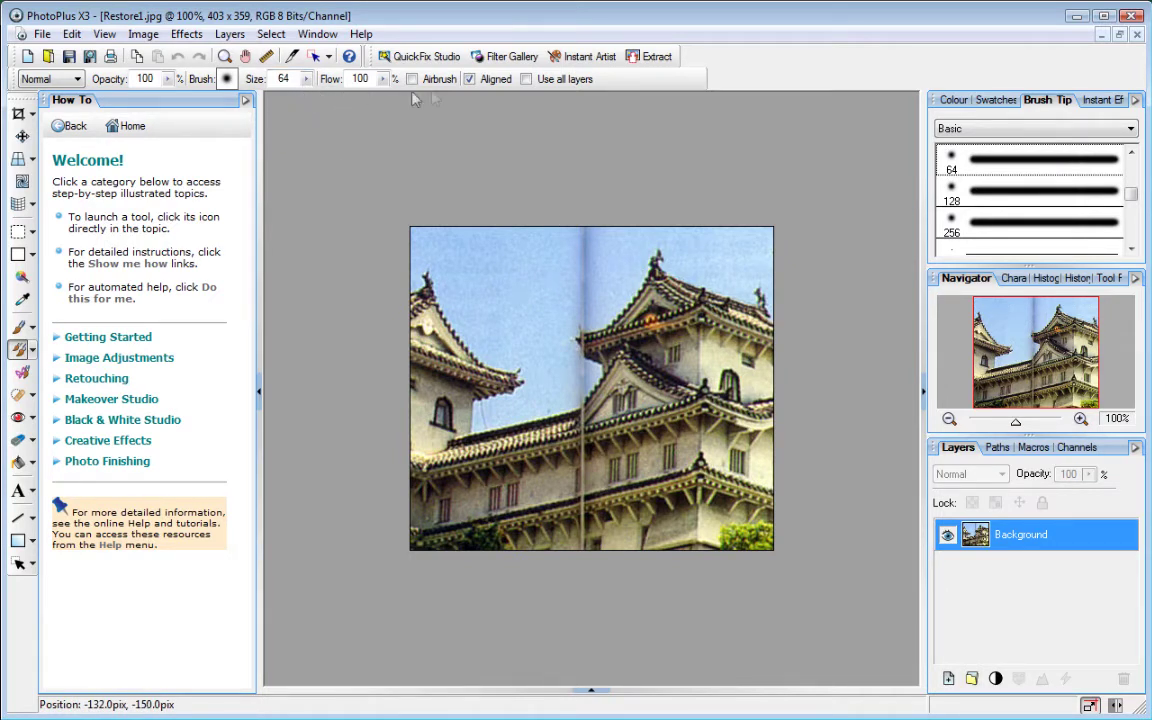
{"action": "left_click", "coordinate": [468, 81]}
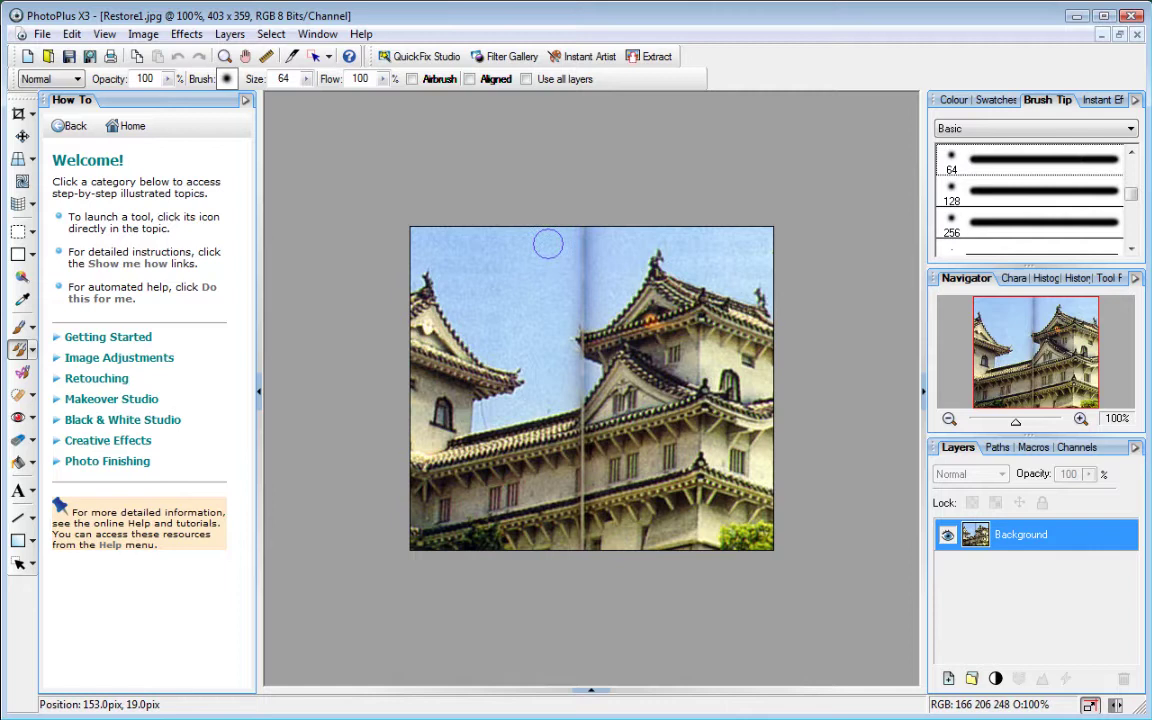
Clone clean sky over the crease between the towers, shrinking the brush to 53 then 23, and re-tick Aligned
{"action": "left_click", "coordinate": [548, 244], "text": "shift"}
{"action": "left_click_drag", "start_coordinate": [584, 240], "coordinate": [585, 318]}
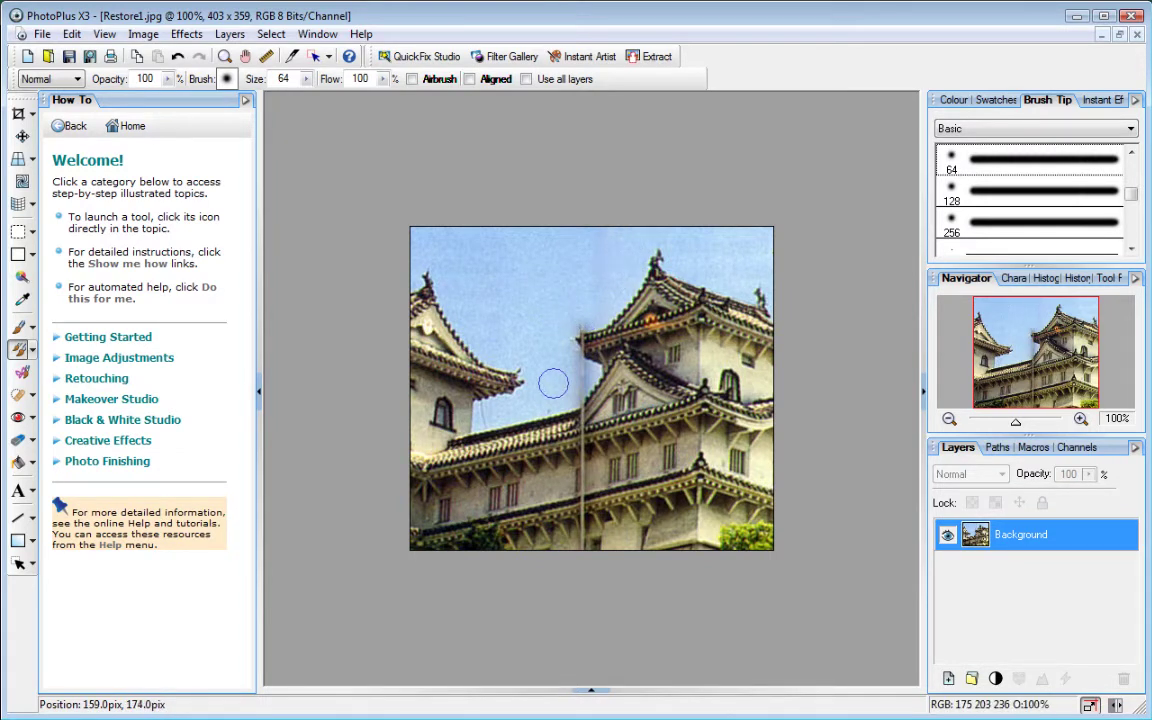
{"action": "left_click_drag", "start_coordinate": [306, 78], "coordinate": [319, 113]}
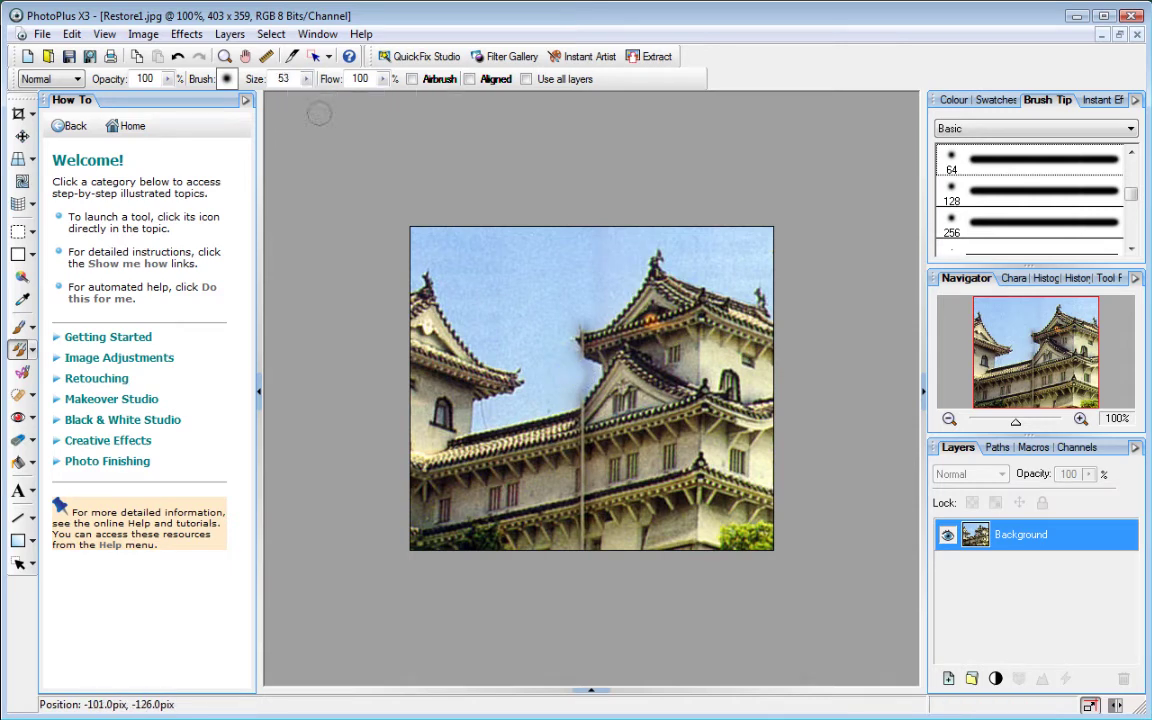
{"action": "left_click_drag", "start_coordinate": [577, 386], "coordinate": [571, 362]}
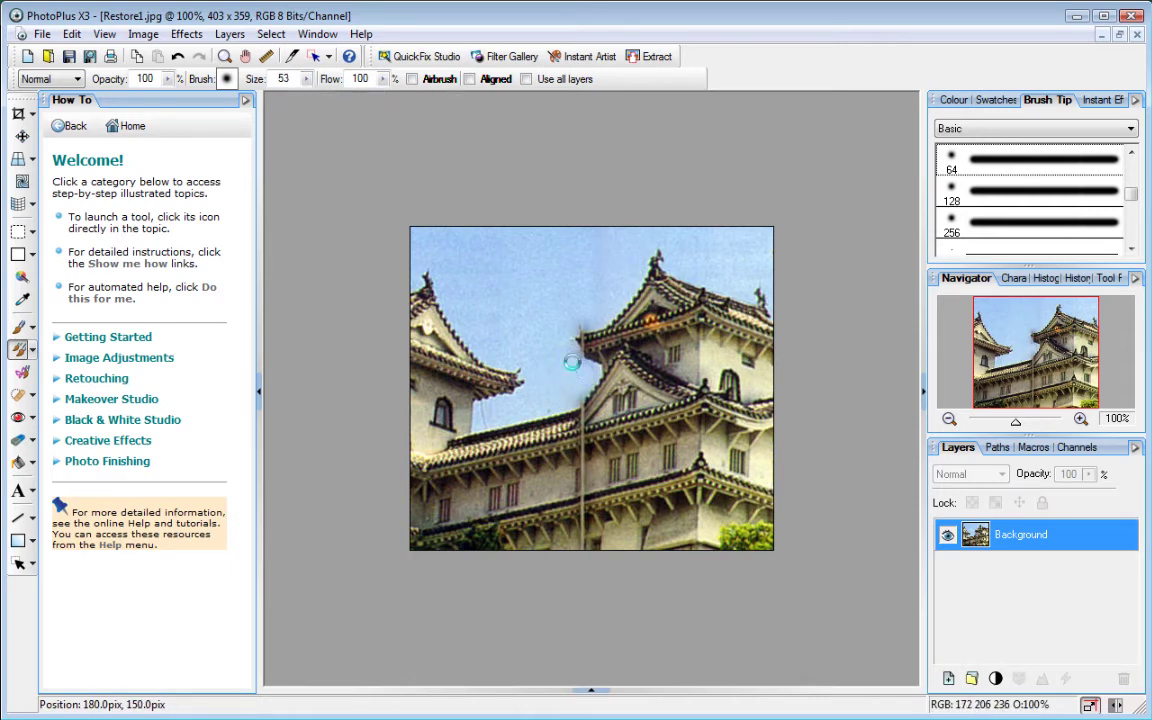
{"action": "mouse_move", "coordinate": [306, 78]}
{"action": "left_mouse_down"}
{"action": "mouse_move", "coordinate": [313, 107]}
{"action": "mouse_move", "coordinate": [297, 104]}
{"action": "left_mouse_up"}
{"action": "left_click", "coordinate": [469, 79]}
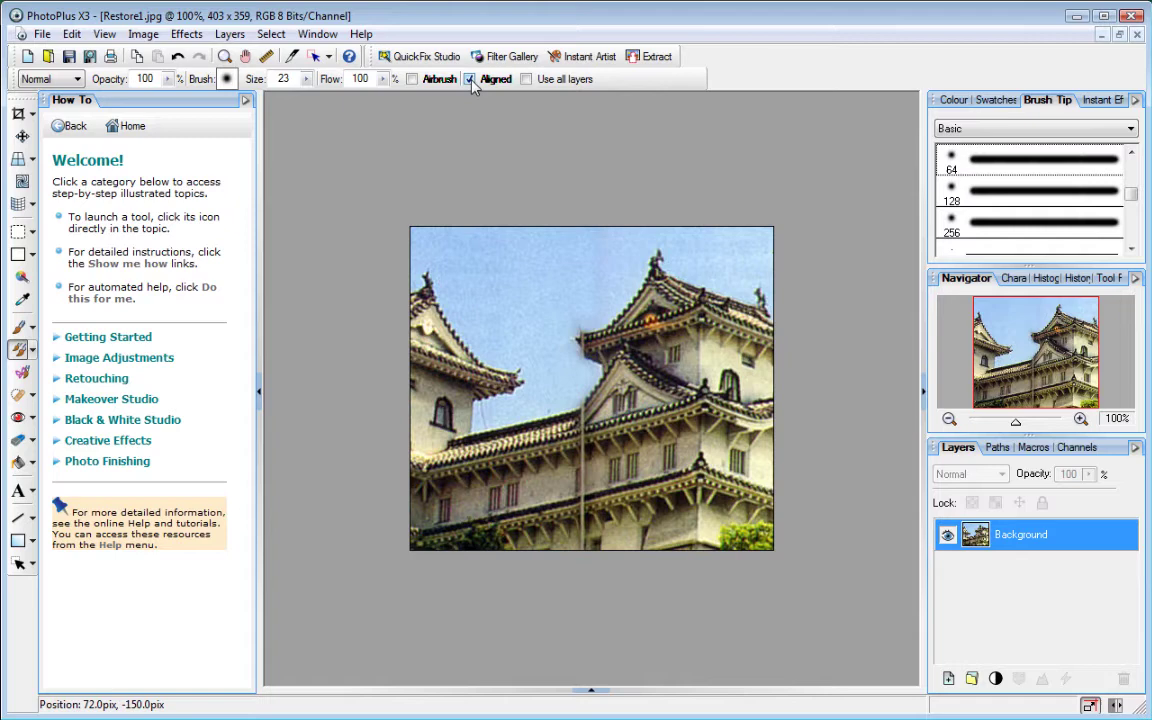
Zoom in to 200% on the crease and set the Clone brush size to 8
{"action": "left_click", "coordinate": [225, 56]}
{"action": "left_click", "coordinate": [571, 404]}
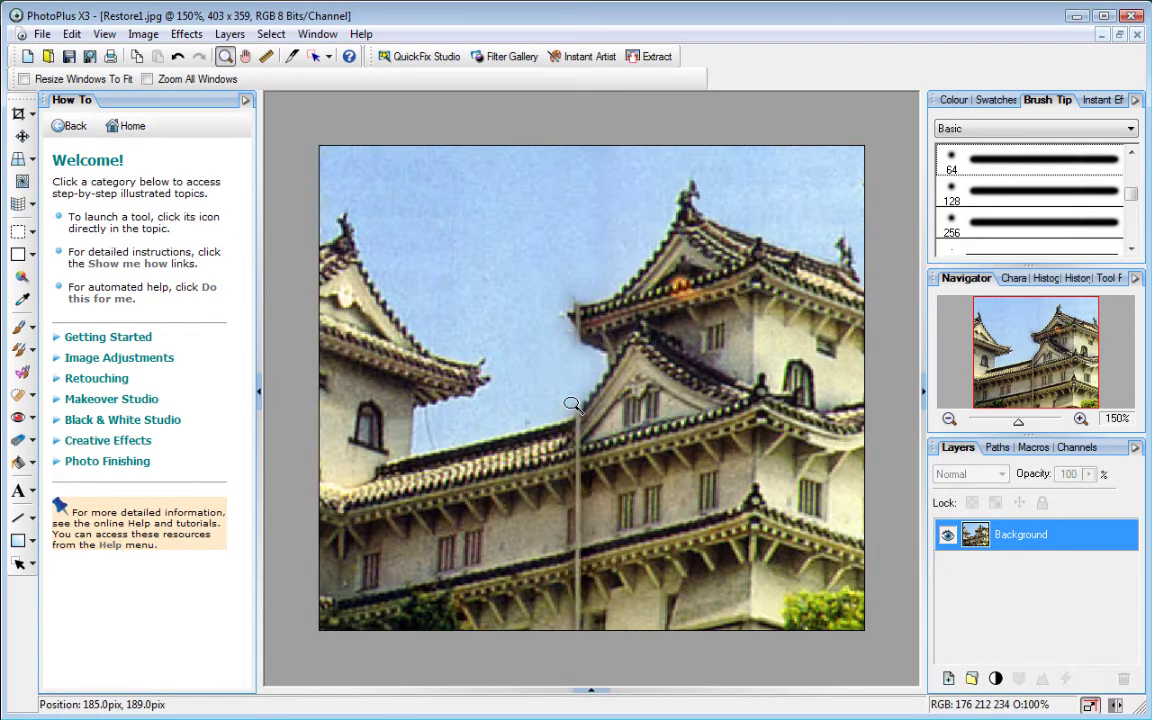
{"action": "left_click", "coordinate": [571, 404]}
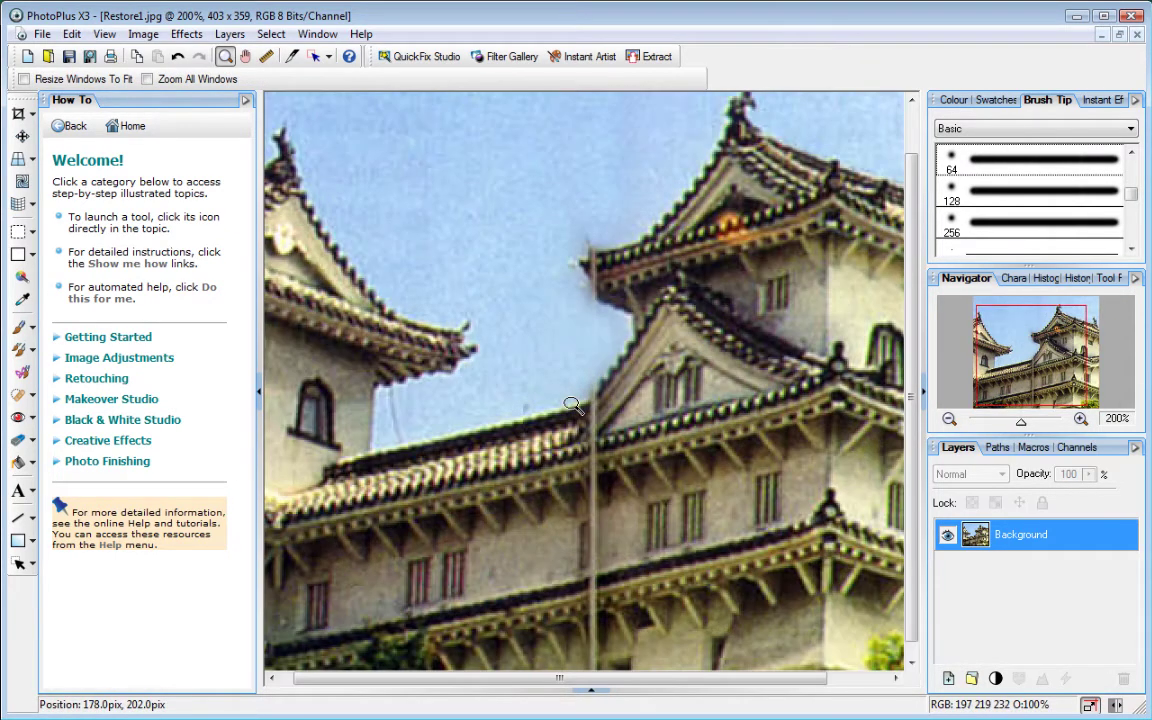
{"action": "left_click", "coordinate": [18, 349]}
{"action": "left_click_drag", "start_coordinate": [309, 85], "coordinate": [275, 89]}
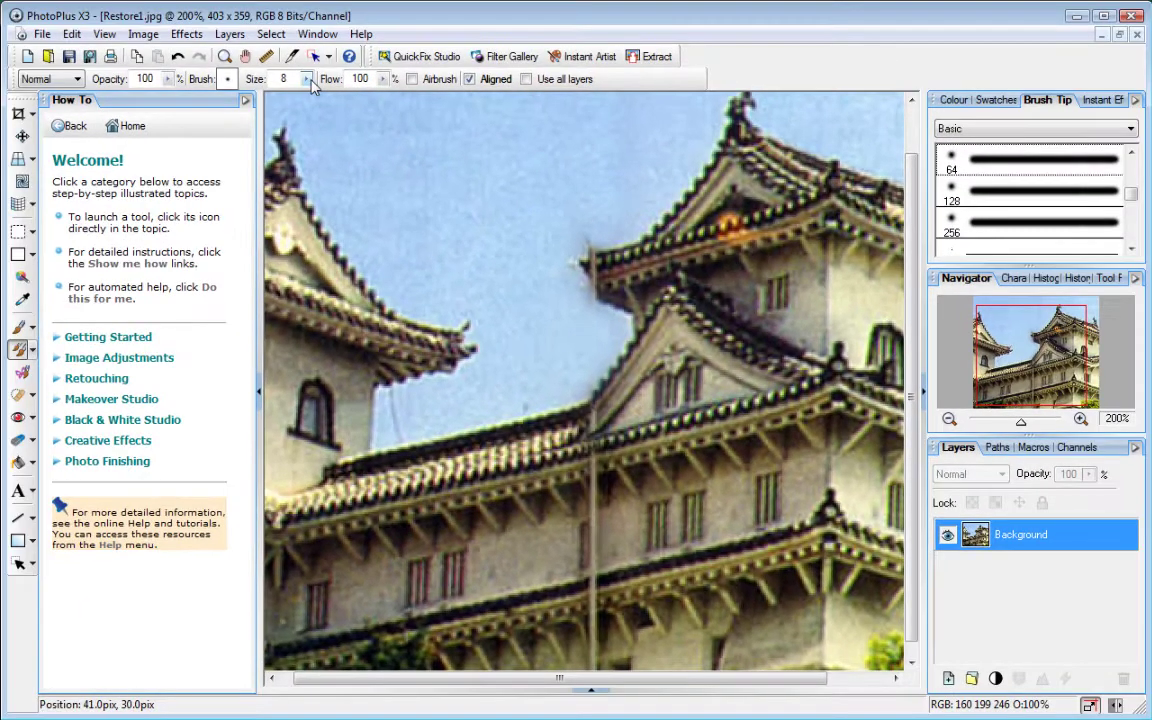
Clone out the crease down the building wall and along the eaves
{"action": "mouse_move", "coordinate": [603, 410]}
{"action": "left_mouse_down"}
{"action": "mouse_move", "coordinate": [595, 448]}
{"action": "mouse_move", "coordinate": [608, 482]}
{"action": "mouse_move", "coordinate": [586, 480]}
{"action": "mouse_move", "coordinate": [603, 497]}
{"action": "mouse_move", "coordinate": [583, 505]}
{"action": "mouse_move", "coordinate": [625, 495]}
{"action": "mouse_move", "coordinate": [589, 487]}
{"action": "mouse_move", "coordinate": [597, 513]}
{"action": "mouse_move", "coordinate": [611, 512]}
{"action": "left_mouse_up"}
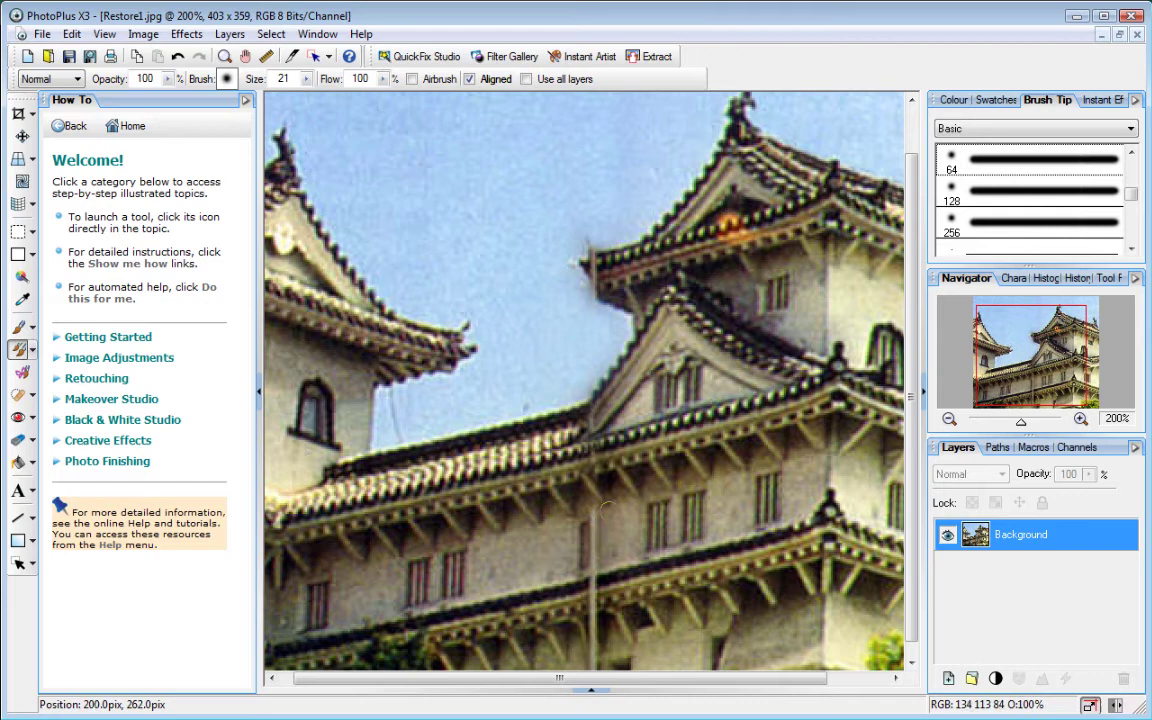
{"action": "left_click_drag", "start_coordinate": [548, 453], "coordinate": [532, 505]}
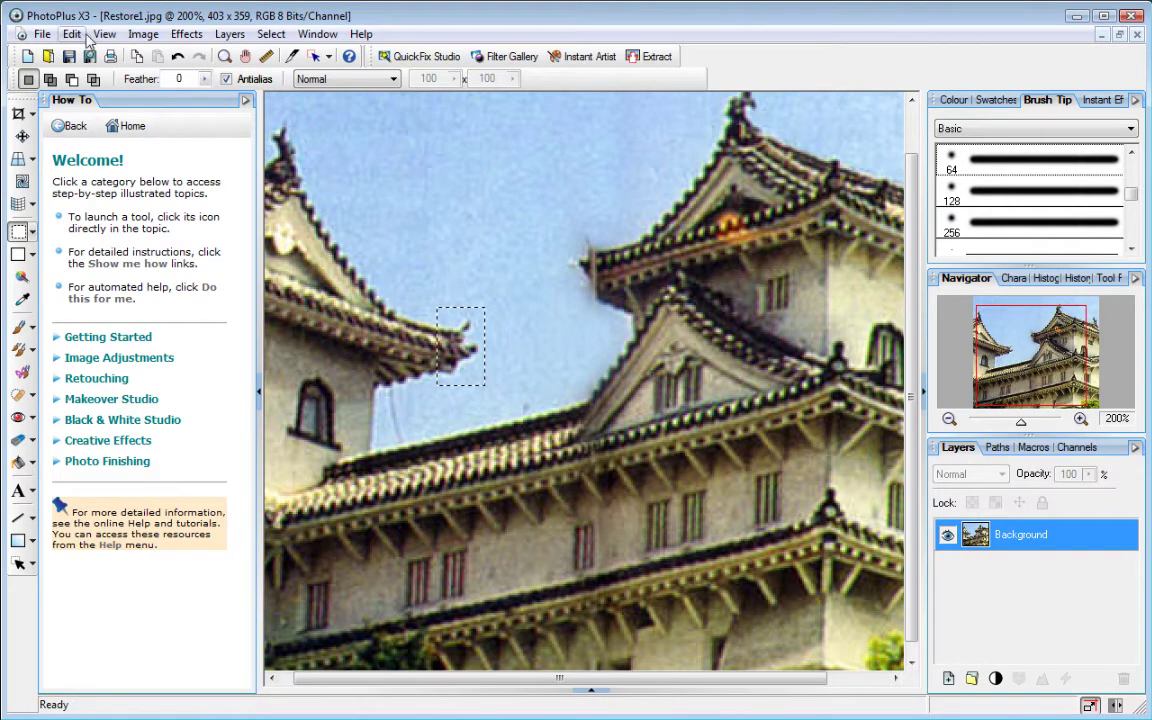
Copy the roof tip, paste it as new Layer 1, and zoom out to 150%
{"action": "left_click", "coordinate": [72, 34]}
{"action": "left_click", "coordinate": [99, 111]}
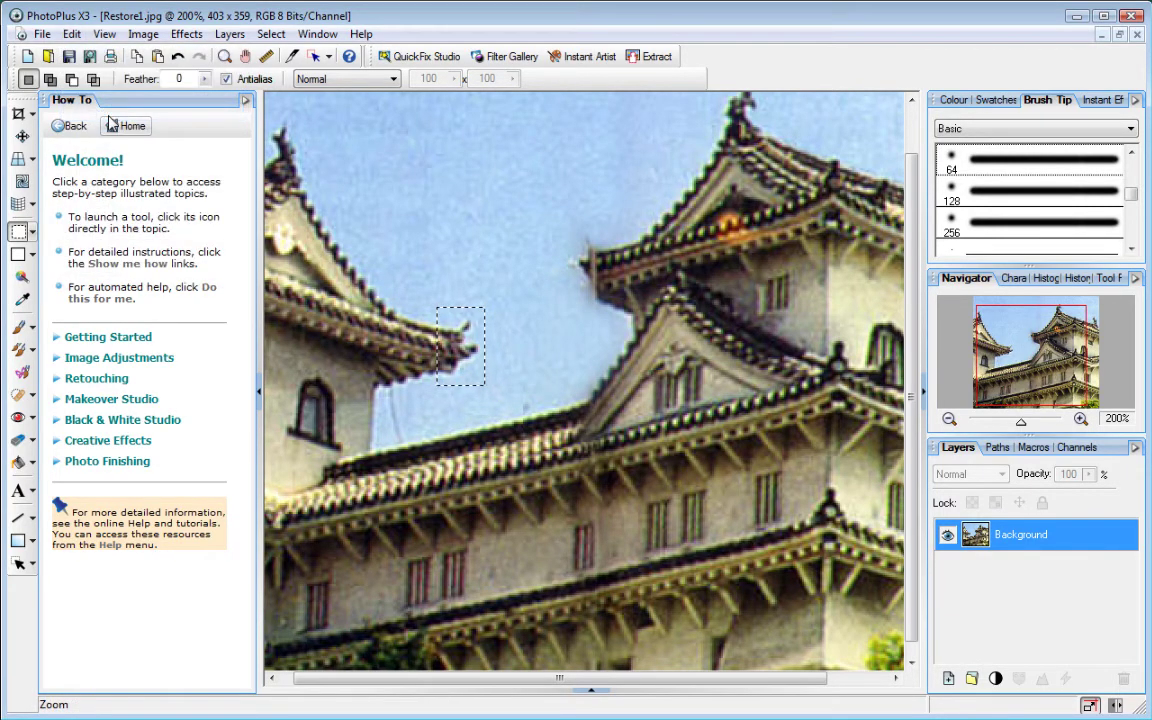
{"action": "left_click", "coordinate": [72, 34]}
{"action": "mouse_move", "coordinate": [100, 148]}
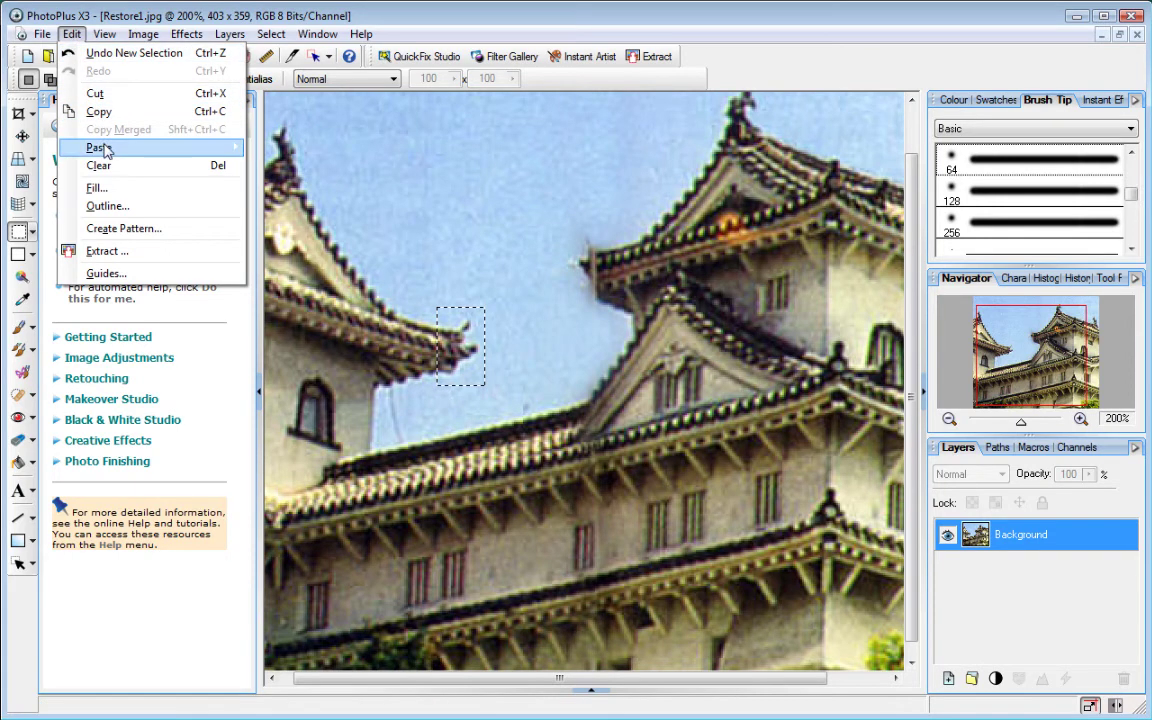
{"action": "left_click", "coordinate": [300, 164]}
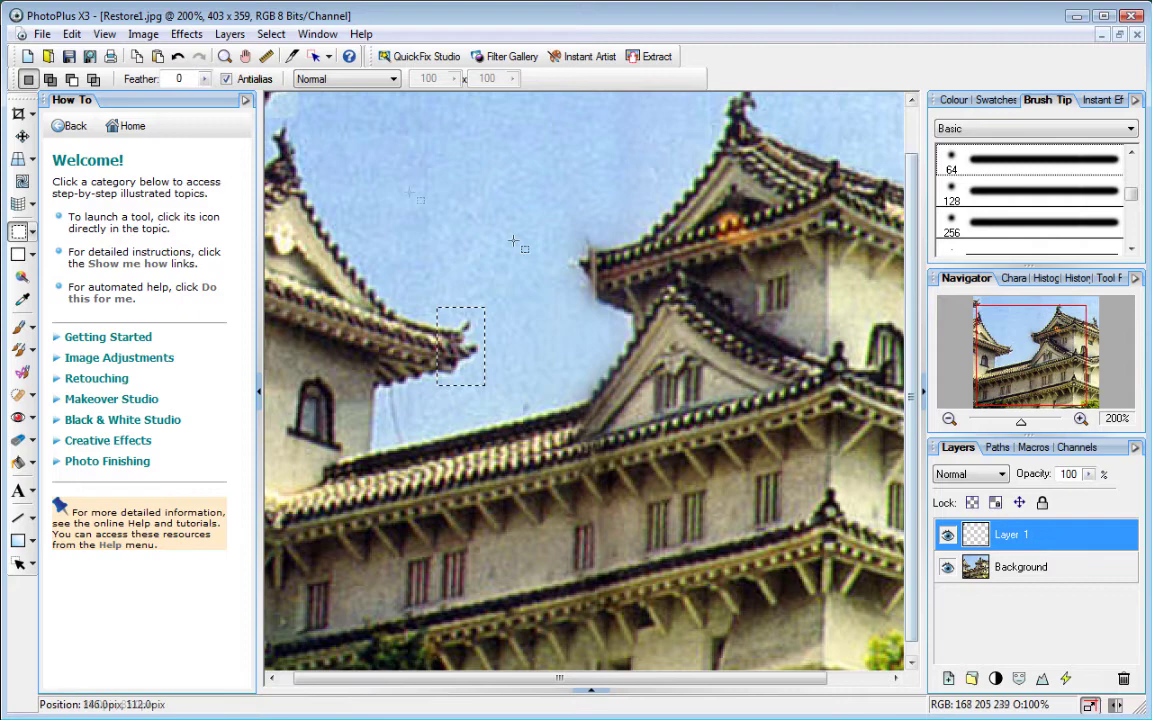
{"action": "key", "text": "z"}
{"action": "right_click", "coordinate": [388, 139]}
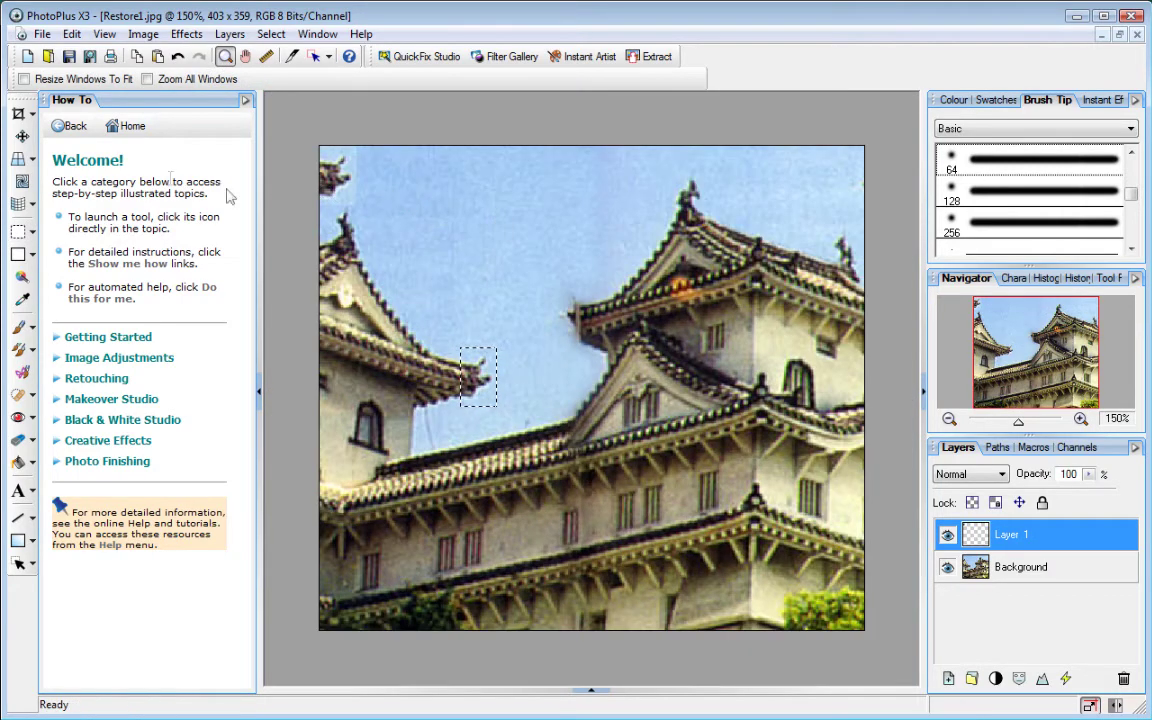
Move the pasted roof tip onto the right tower's missing corner and flip the layer horizontally
{"action": "key", "text": "v"}
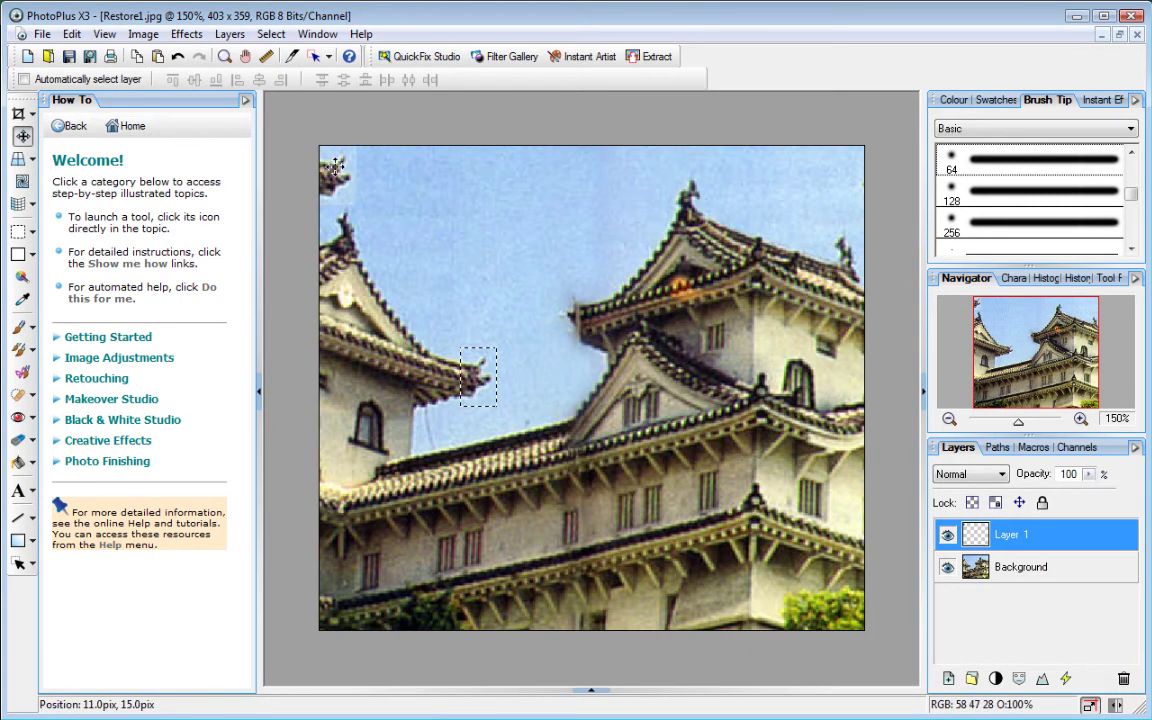
{"action": "left_click_drag", "start_coordinate": [336, 168], "coordinate": [556, 313]}
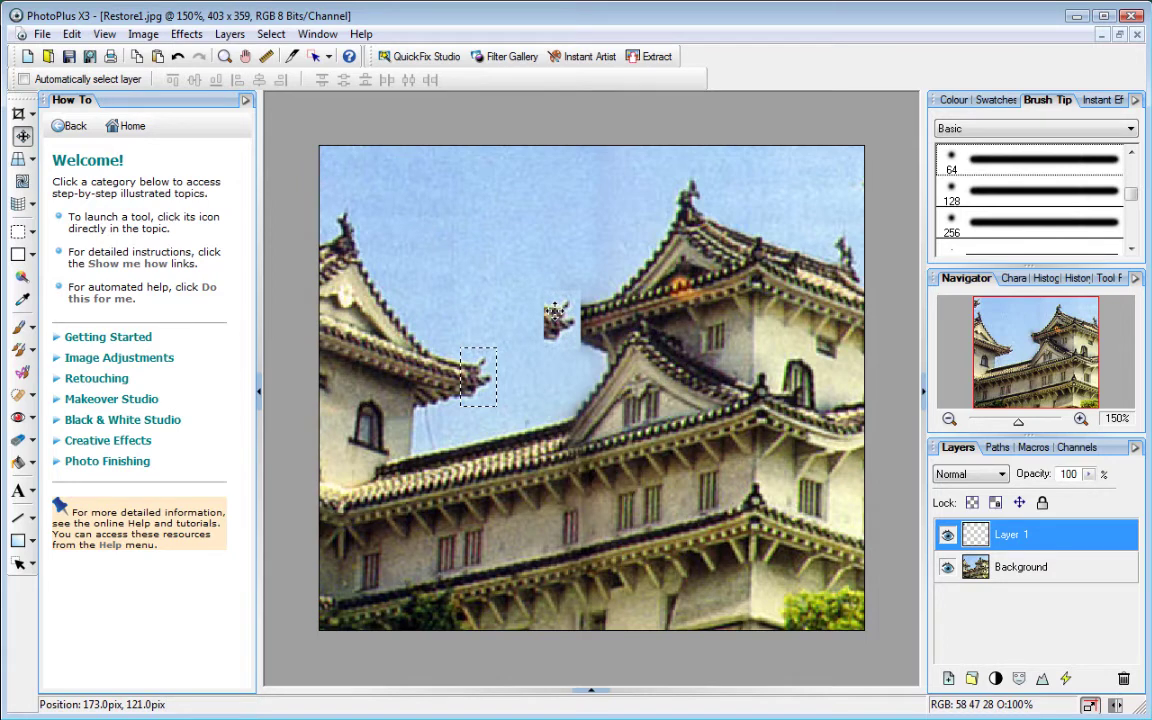
{"action": "left_click", "coordinate": [145, 35]}
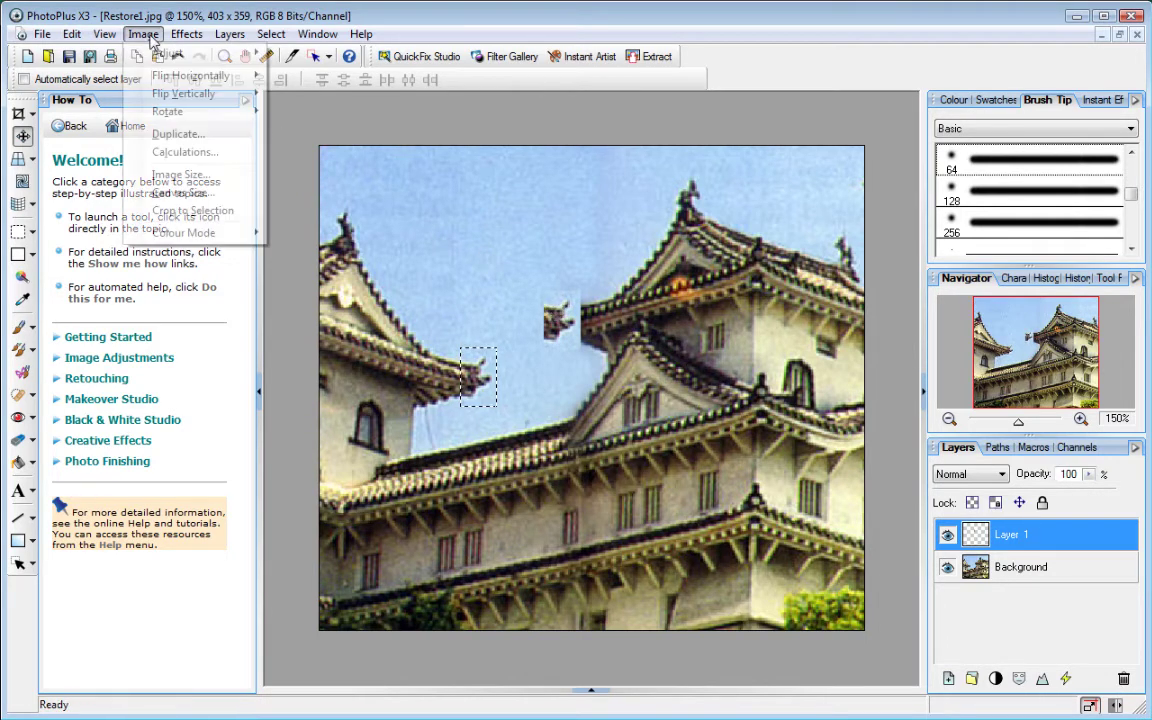
{"action": "mouse_move", "coordinate": [190, 75]}
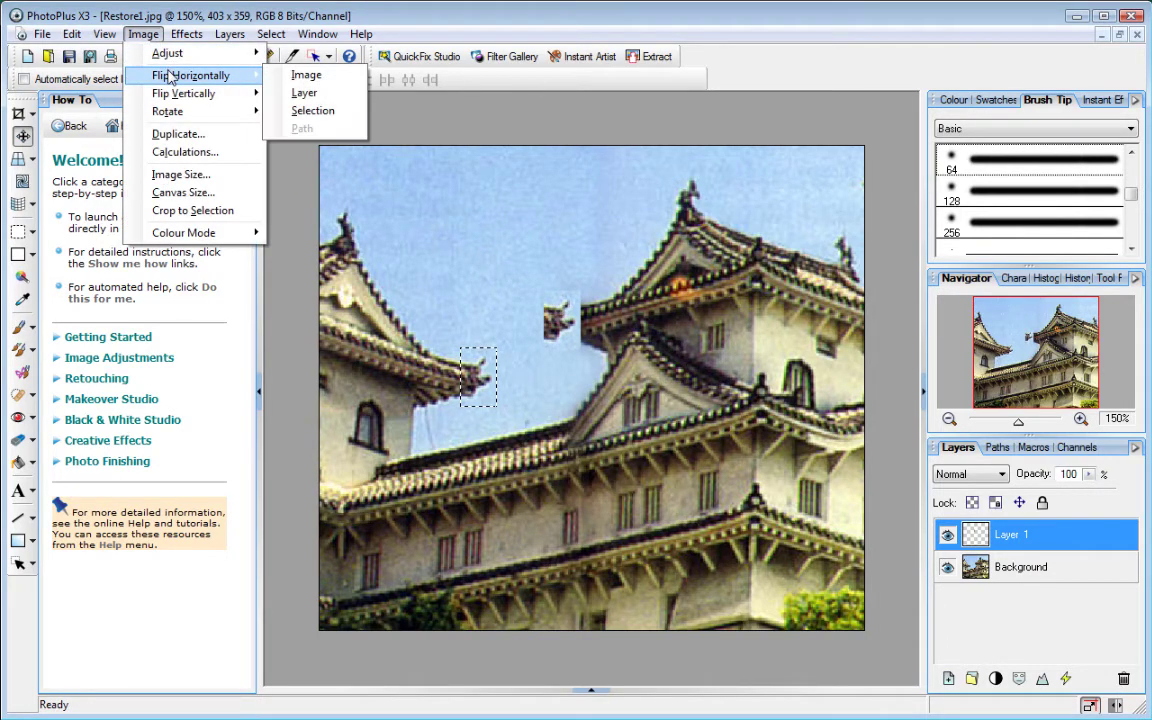
{"action": "left_click", "coordinate": [322, 97]}
{"action": "scroll", "coordinate": [553, 360], "scroll_direction": "up", "scroll_amount": 2}
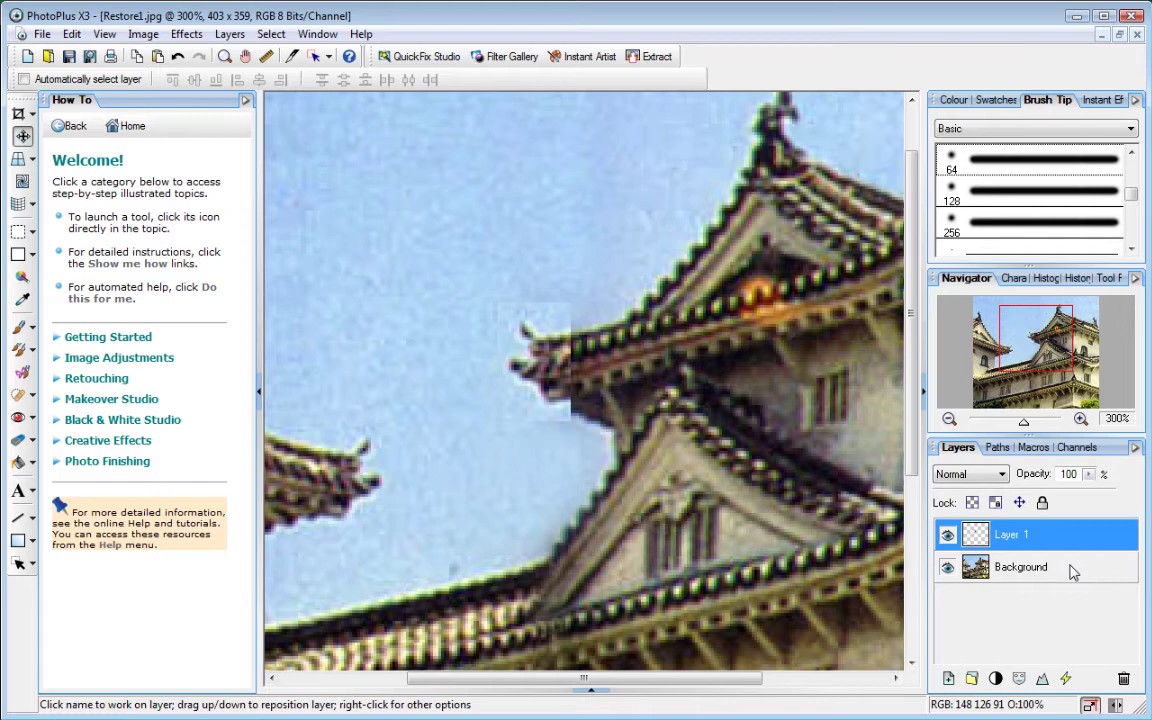
Merge Layer 1 and the Background into a single Background layer
{"action": "left_click", "coordinate": [1072, 571], "text": "ctrl"}
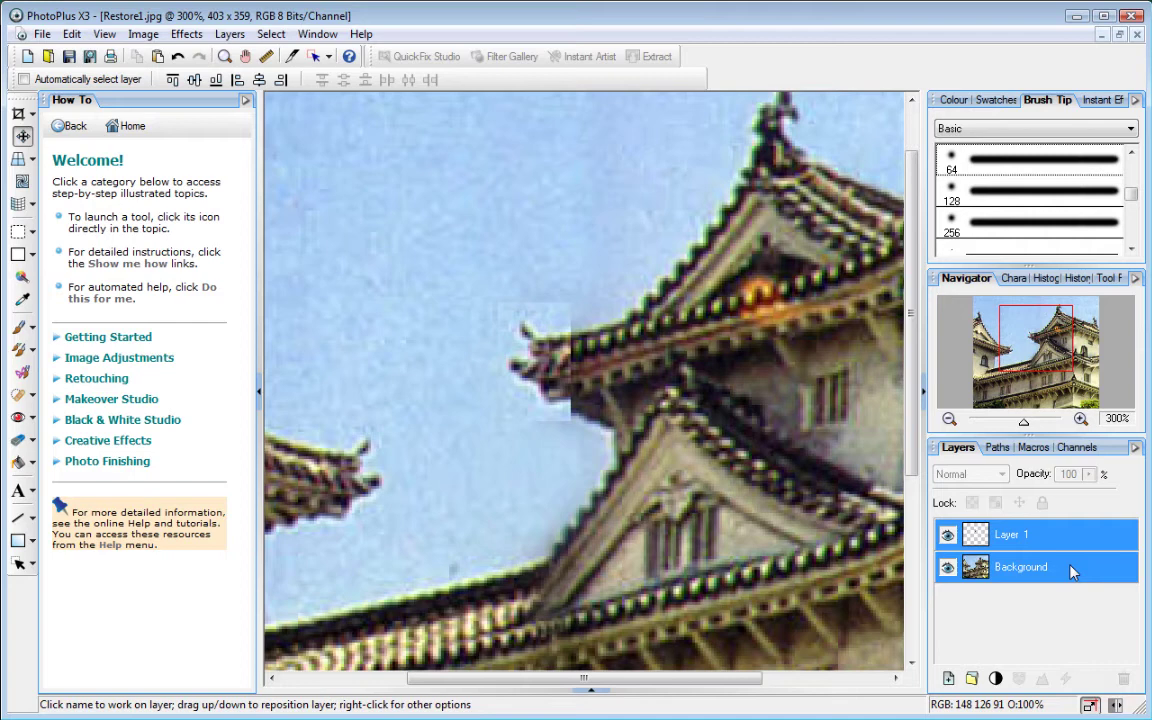
{"action": "right_click", "coordinate": [1072, 571]}
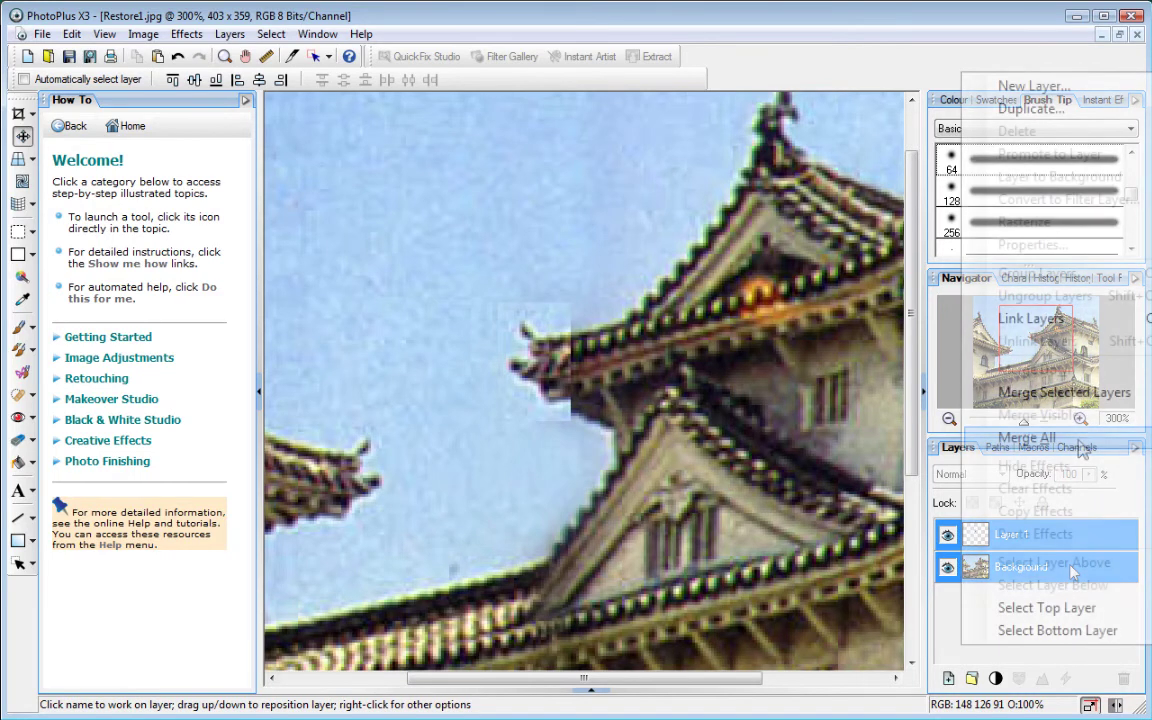
{"action": "left_click", "coordinate": [1082, 450]}
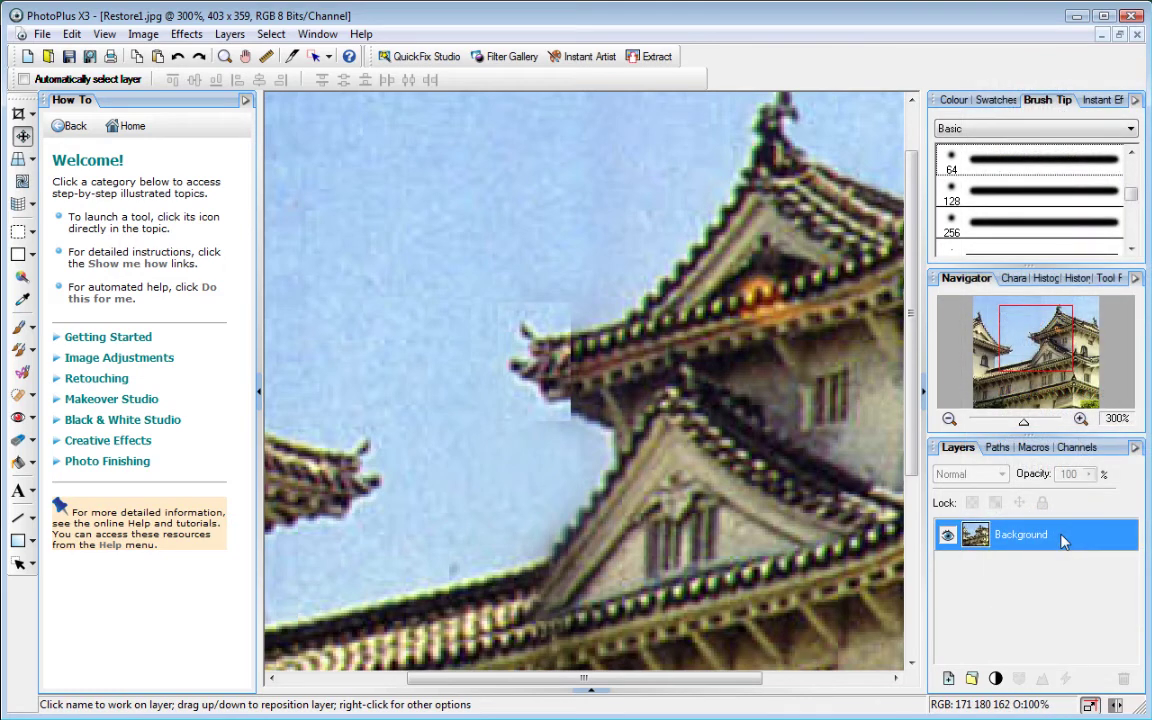
{"action": "left_click", "coordinate": [19, 349]}
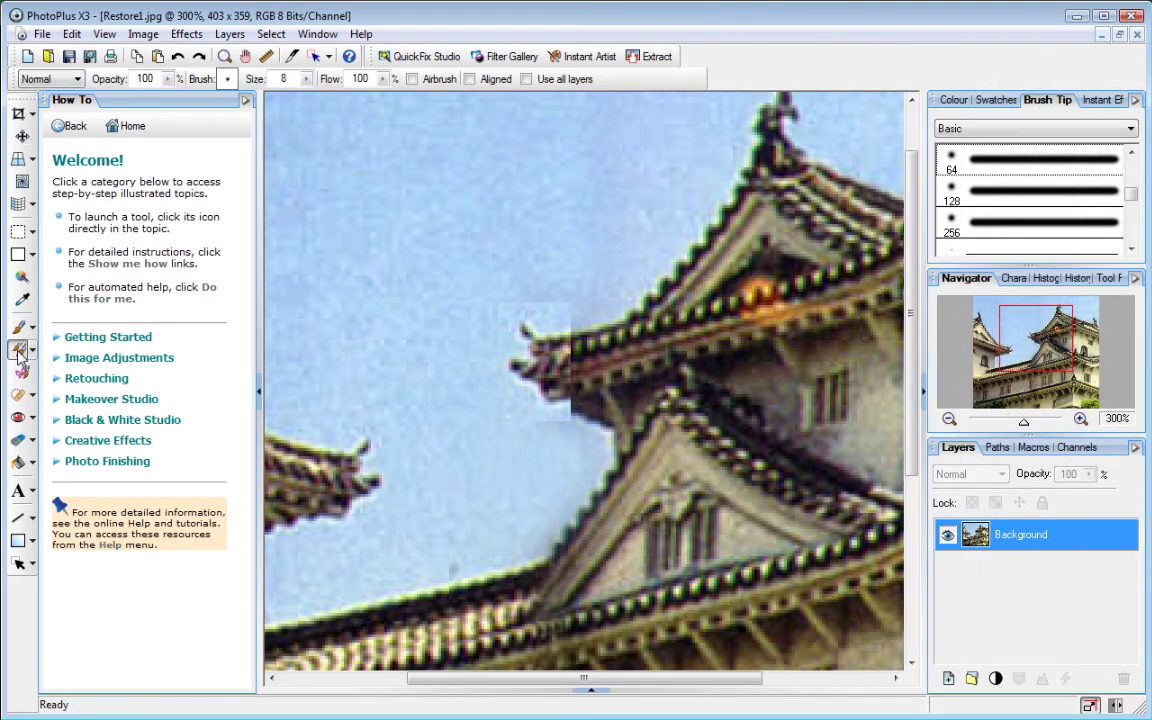
Clone sky over the patch edges with a 21-pixel brush, then return to 8 pixels with Aligned on
{"action": "left_click", "coordinate": [306, 79]}
{"action": "left_click_drag", "start_coordinate": [300, 86], "coordinate": [282, 86]}
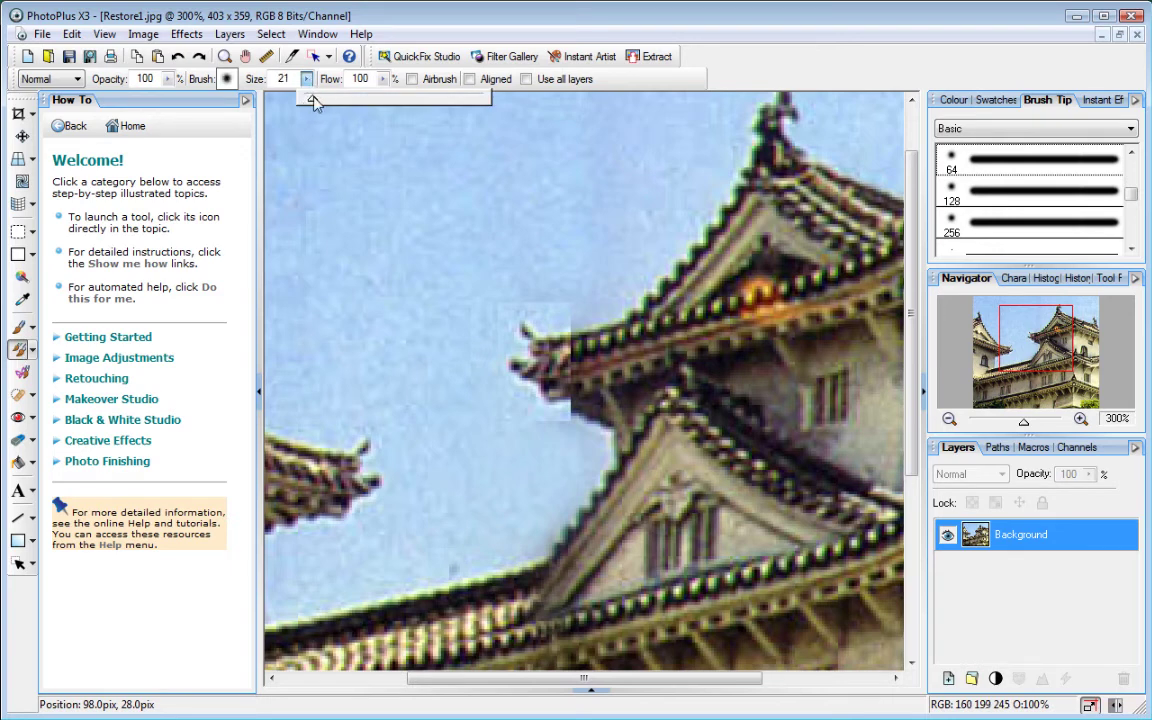
{"action": "left_click_drag", "start_coordinate": [519, 406], "coordinate": [553, 411]}
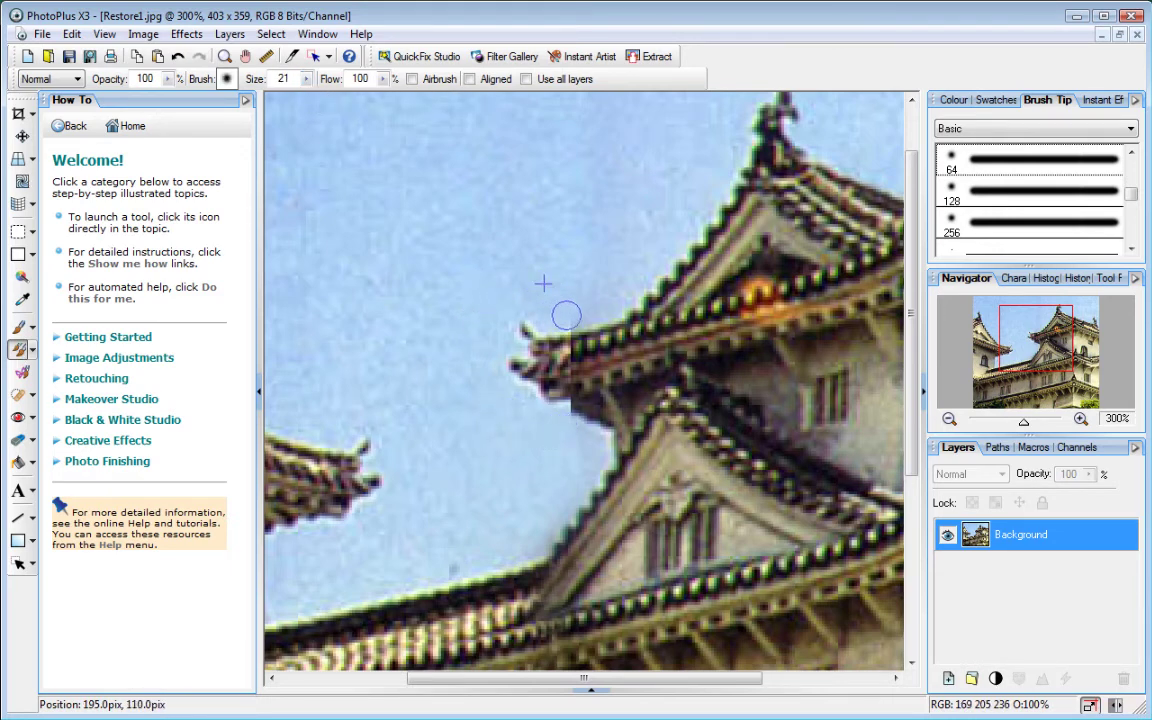
{"action": "left_click_drag", "start_coordinate": [548, 295], "coordinate": [571, 419]}
{"action": "left_click", "coordinate": [306, 79]}
{"action": "left_click_drag", "start_coordinate": [290, 86], "coordinate": [272, 86]}
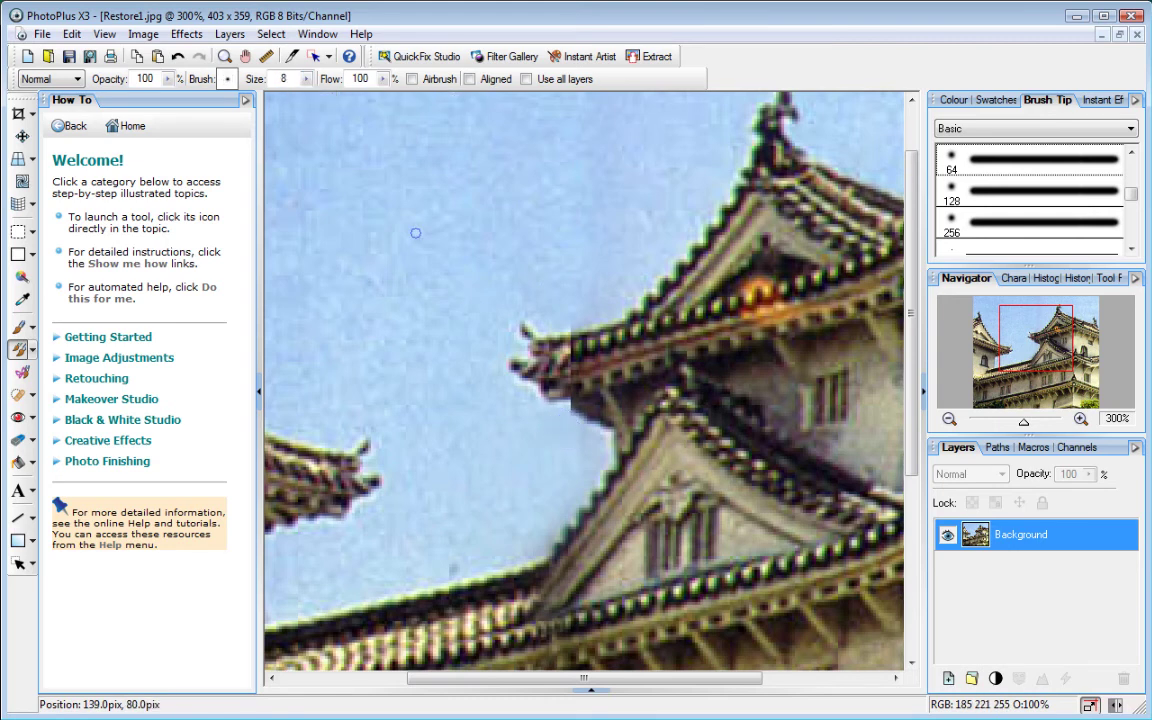
{"action": "left_click", "coordinate": [469, 79]}
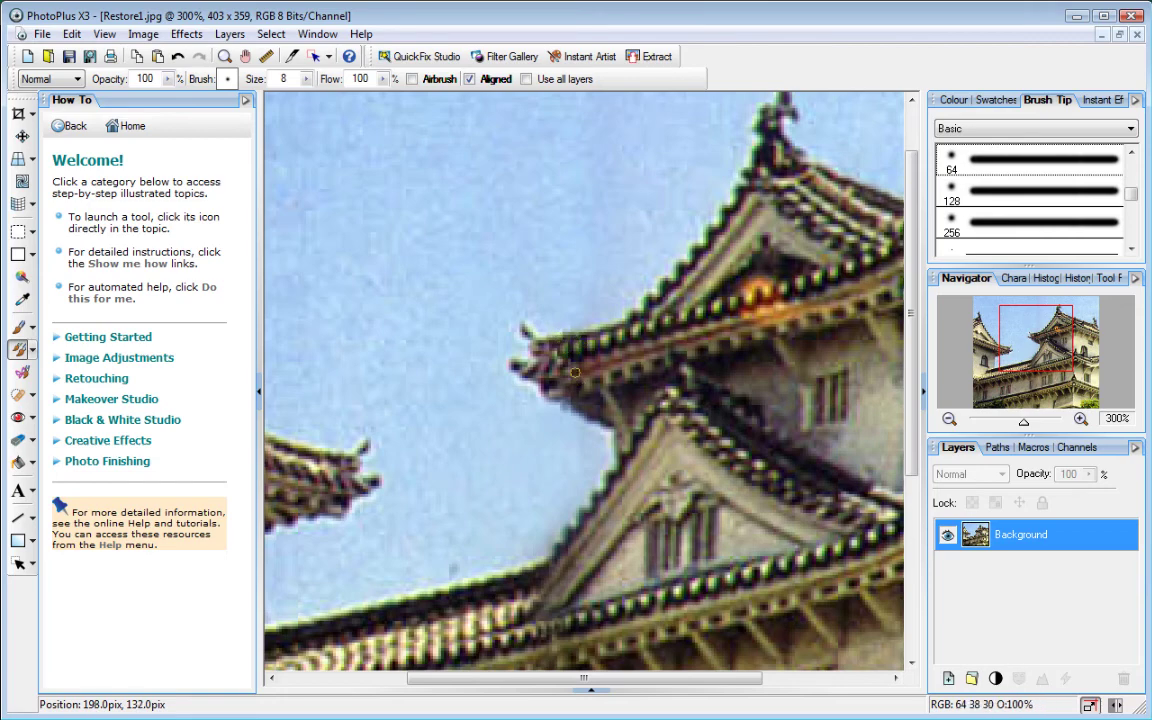
Zoom to fit the whole restored castle photo in the window
{"action": "left_click", "coordinate": [104, 33]}
{"action": "left_click", "coordinate": [143, 70]}
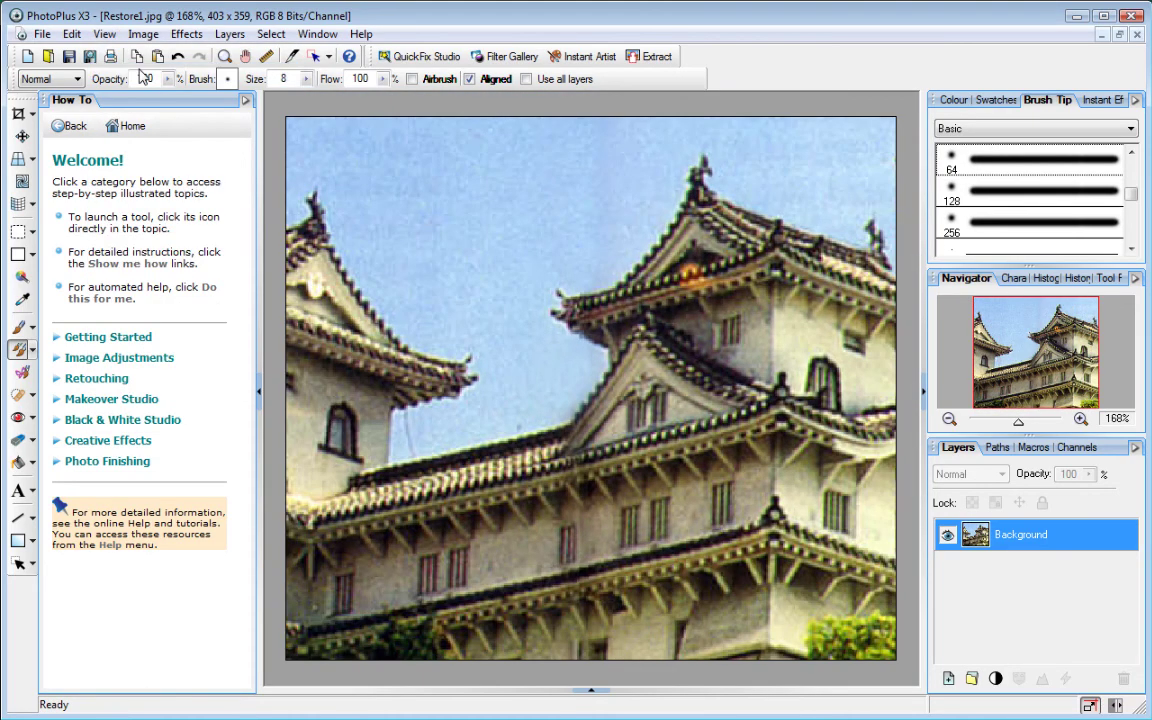